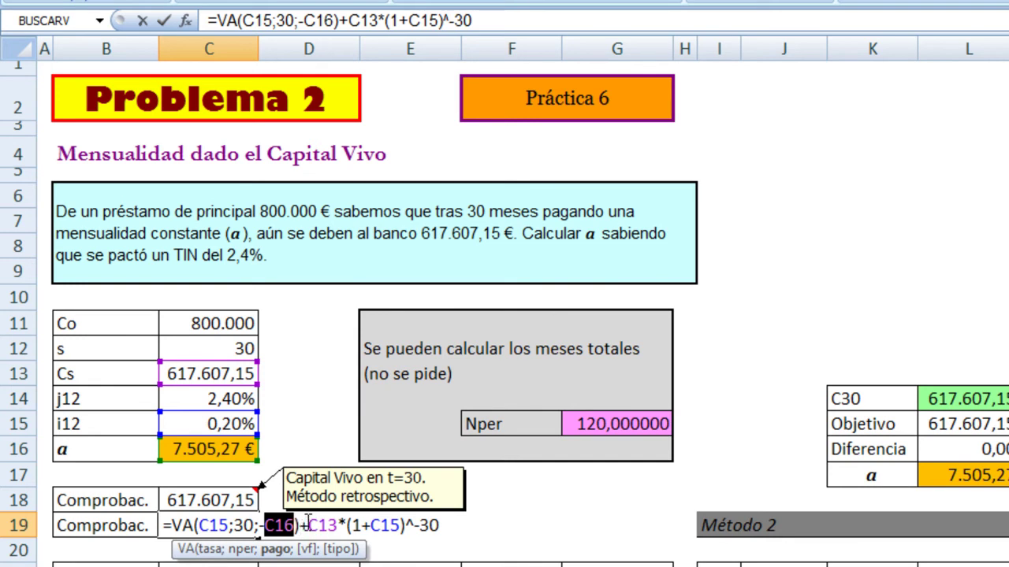
# Examine the C13 and (1+C15)^-30 terms of the check formula in C19, leaving the formula unedited.
pyautogui.moveTo(308, 525); pyautogui.dragTo(347, 524)
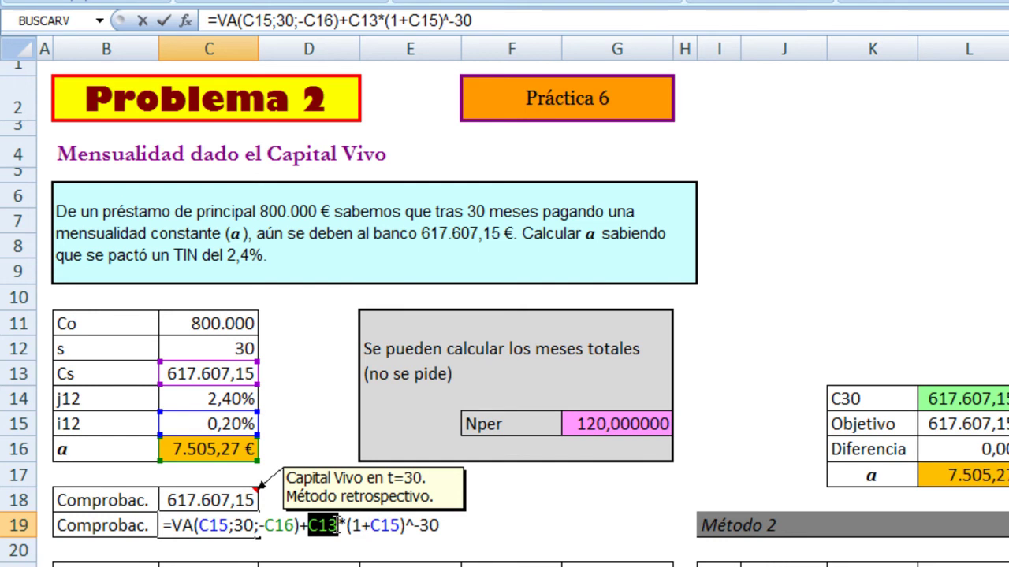
pyautogui.moveTo(348, 526); pyautogui.dragTo(443, 525)
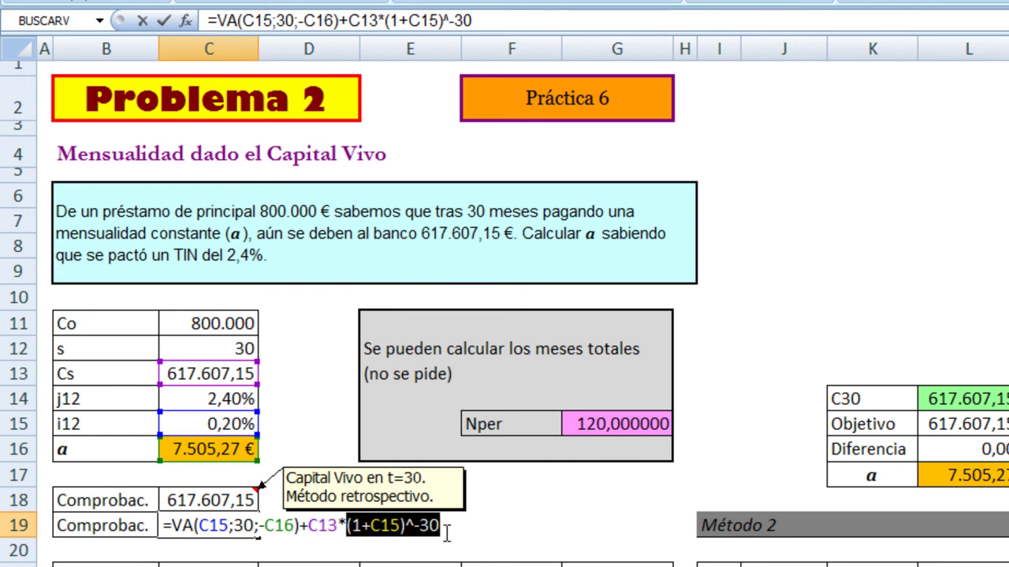
pyautogui.press('Escape')
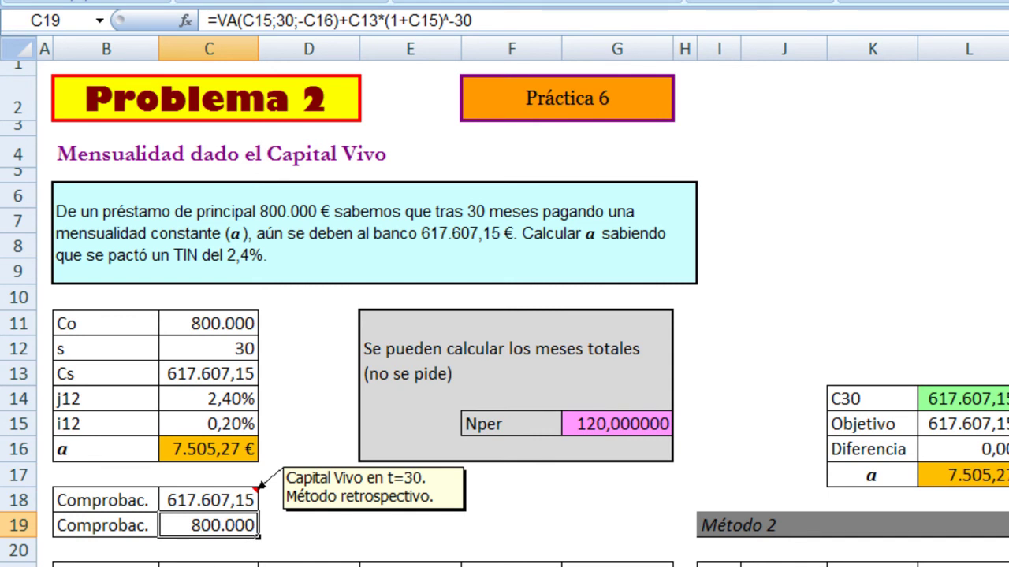
# Review the first amortization table from month 0 through month 120, including the month-30 balance, and return to its header.
pyautogui.scroll(-5, 478, 302)
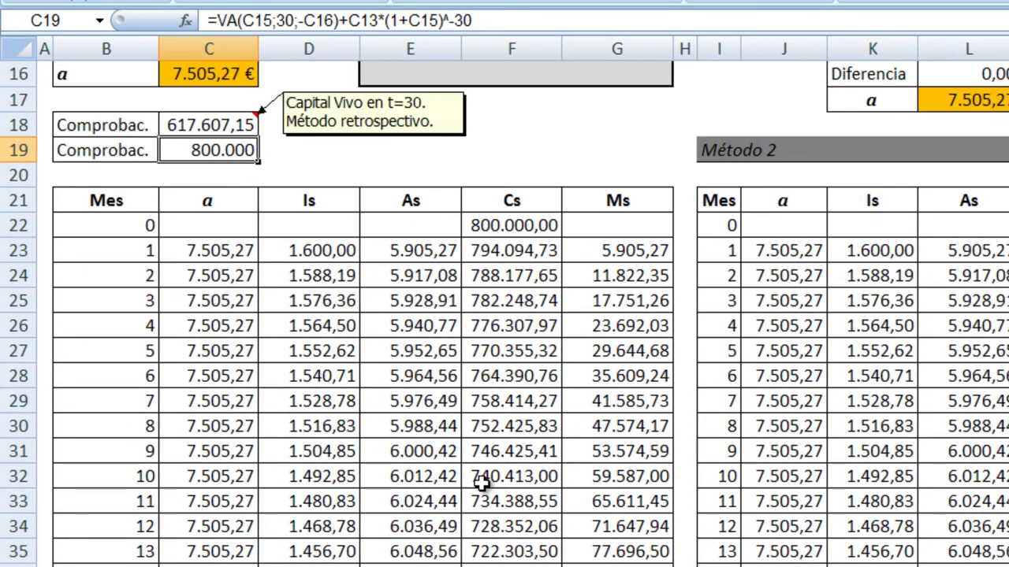
pyautogui.scroll(-5, 481, 484)
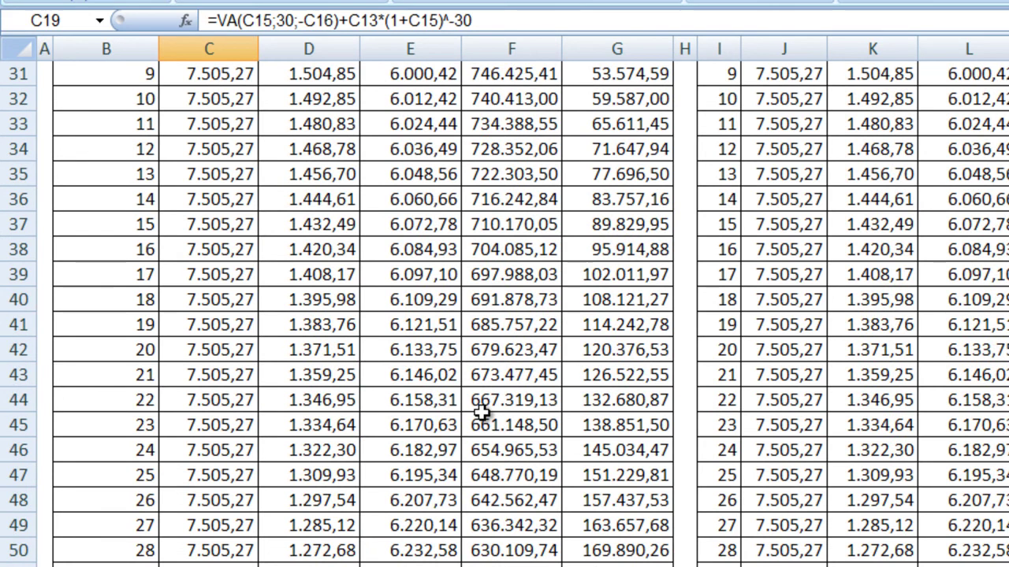
pyautogui.scroll(-2, 480, 412)
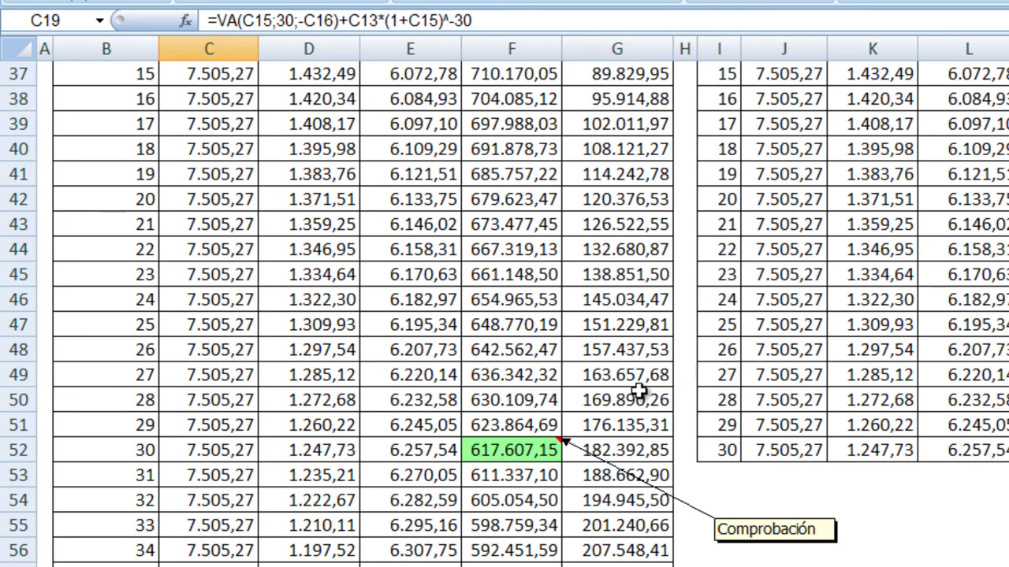
pyautogui.scroll(-1, 571, 402)
pyautogui.scroll(-5, 524, 366)
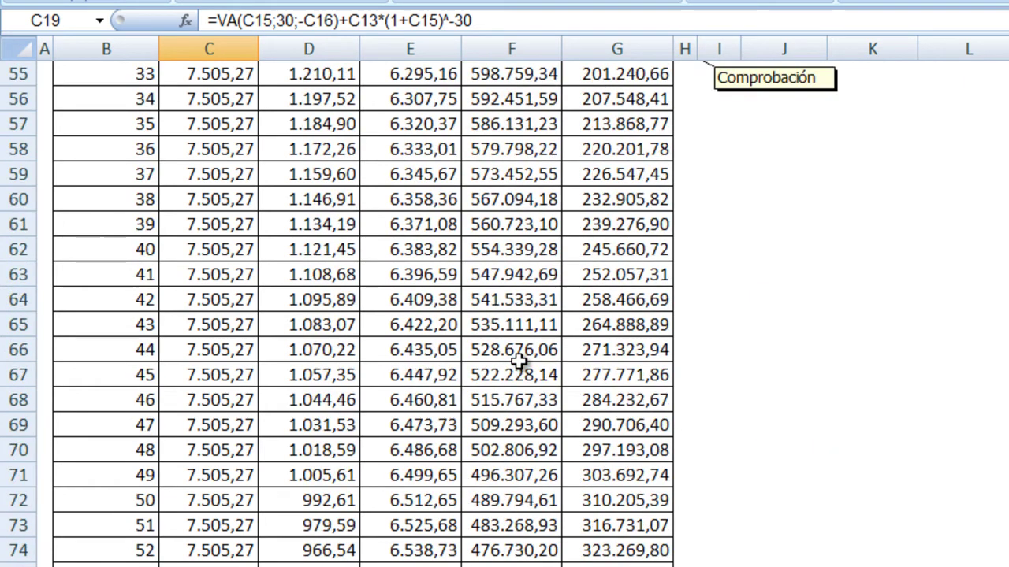
pyautogui.scroll(-20, 518, 361)
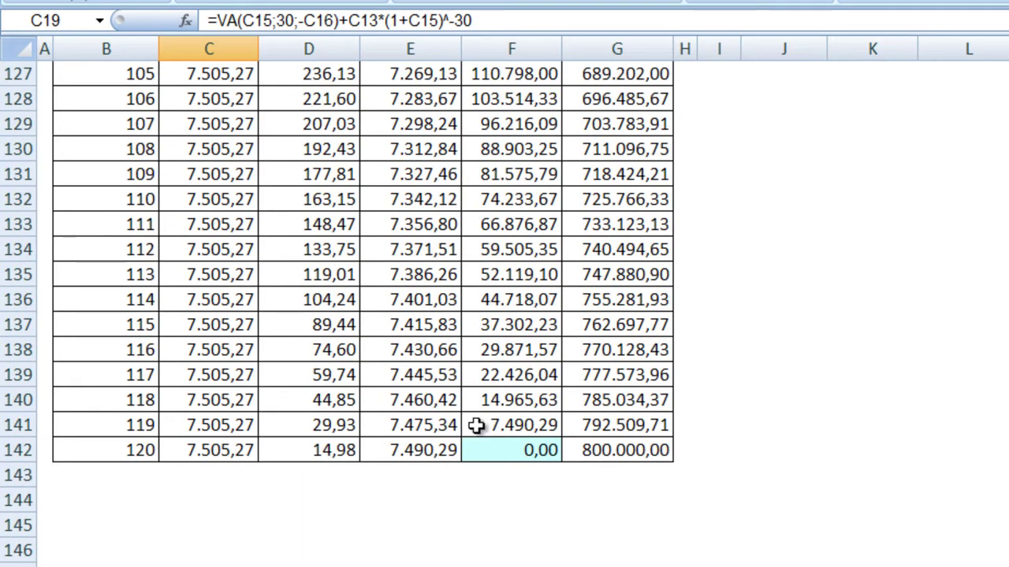
pyautogui.click(524, 453)
pyautogui.hotkey('ctrl', 'Up')
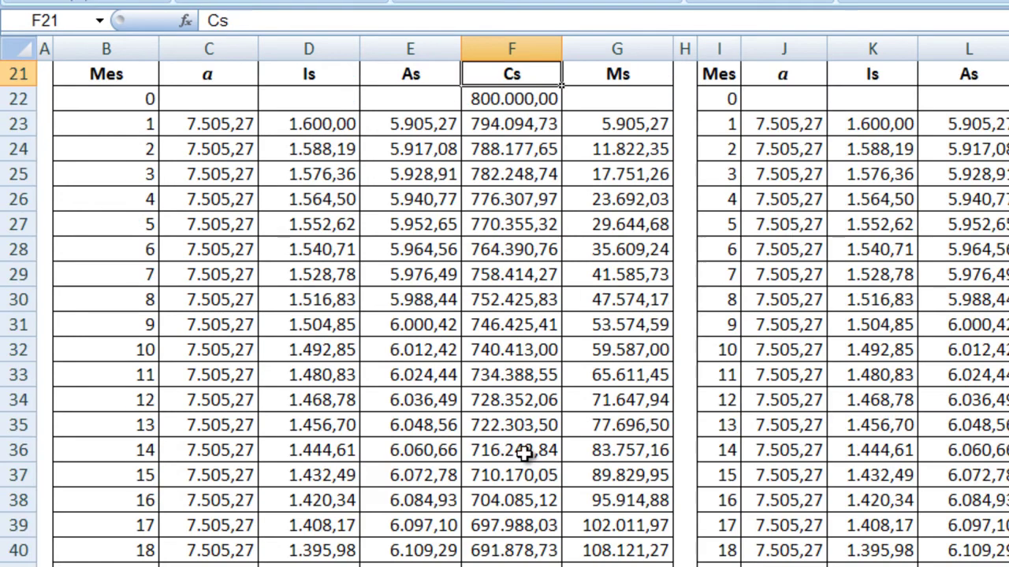
pyautogui.scroll(5, 523, 453)
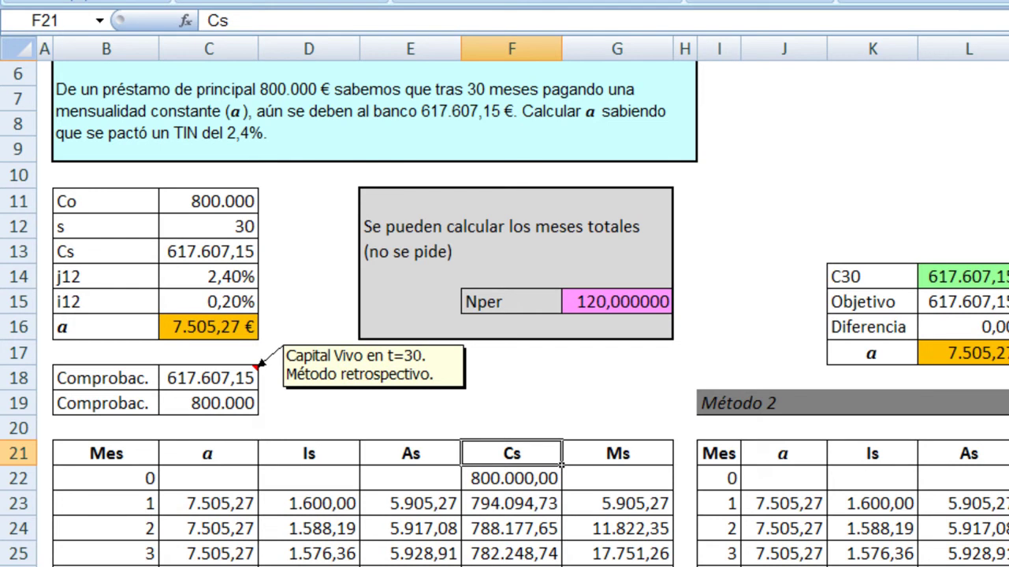
# Set the Método 2 monthly payment a in L17 to a trial value of 5000.
pyautogui.hscroll(6, 523, 314)
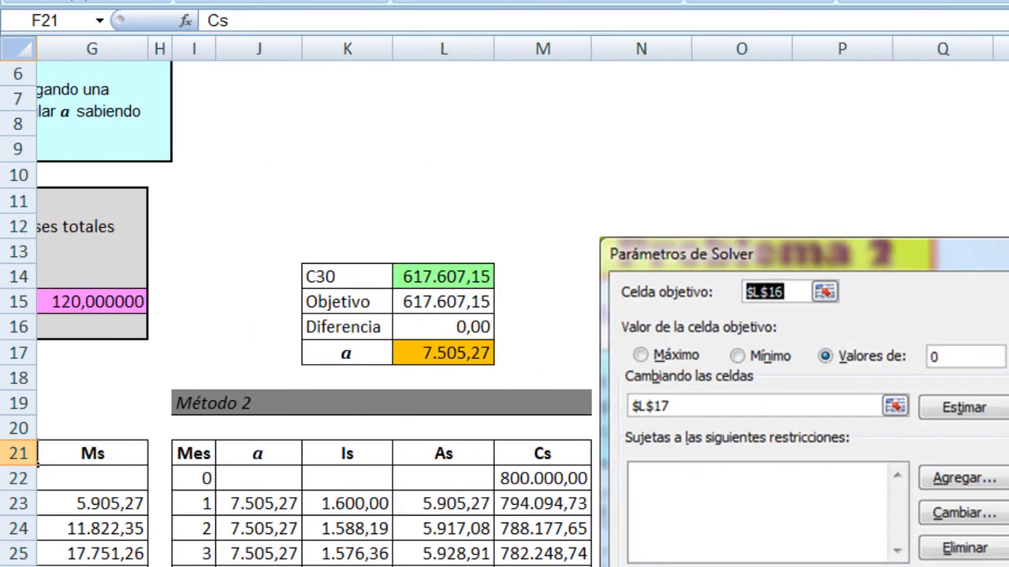
pyautogui.scroll(-3, 394, 455)
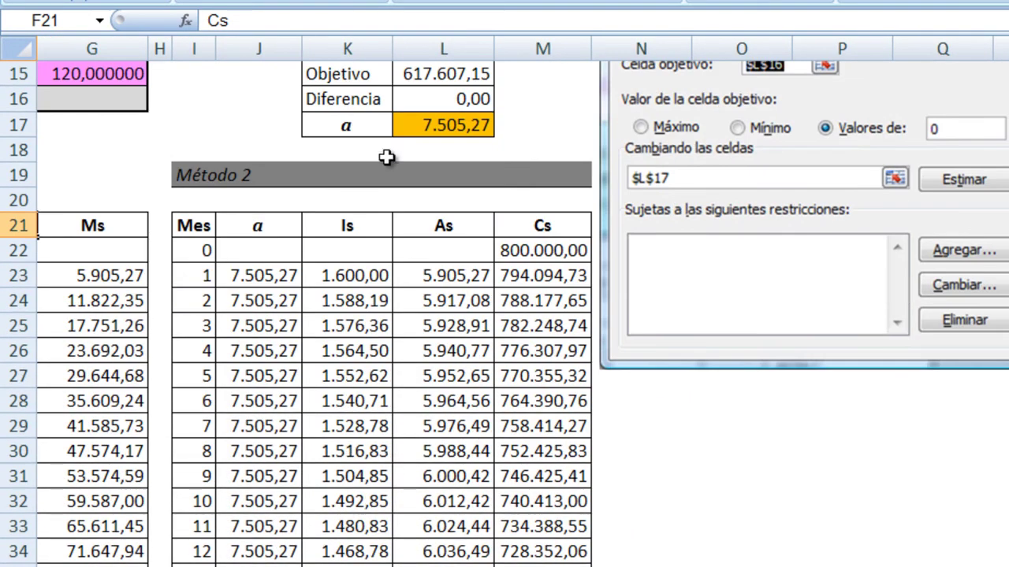
pyautogui.scroll(3, 593, 180)
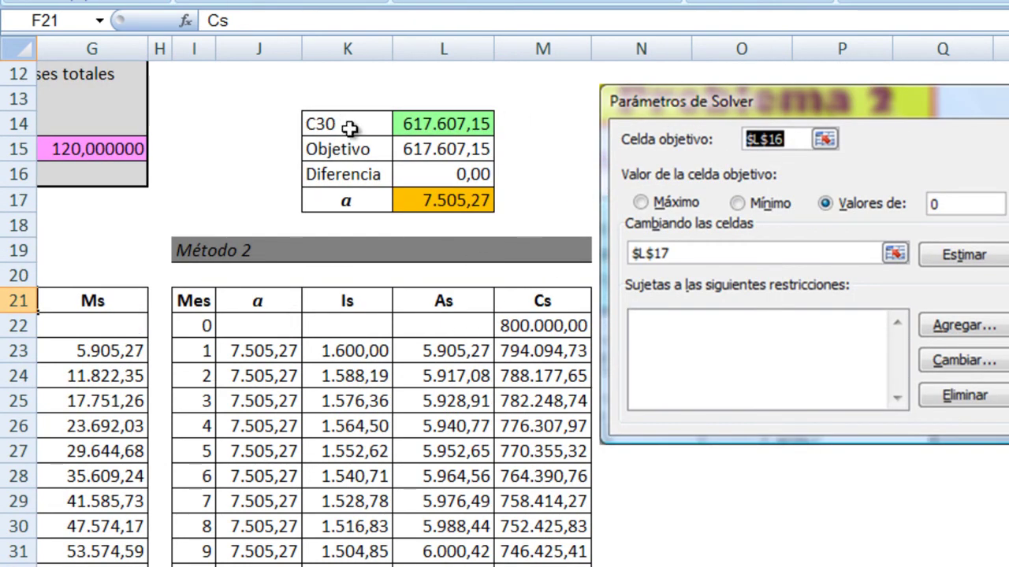
pyautogui.click(462, 202)
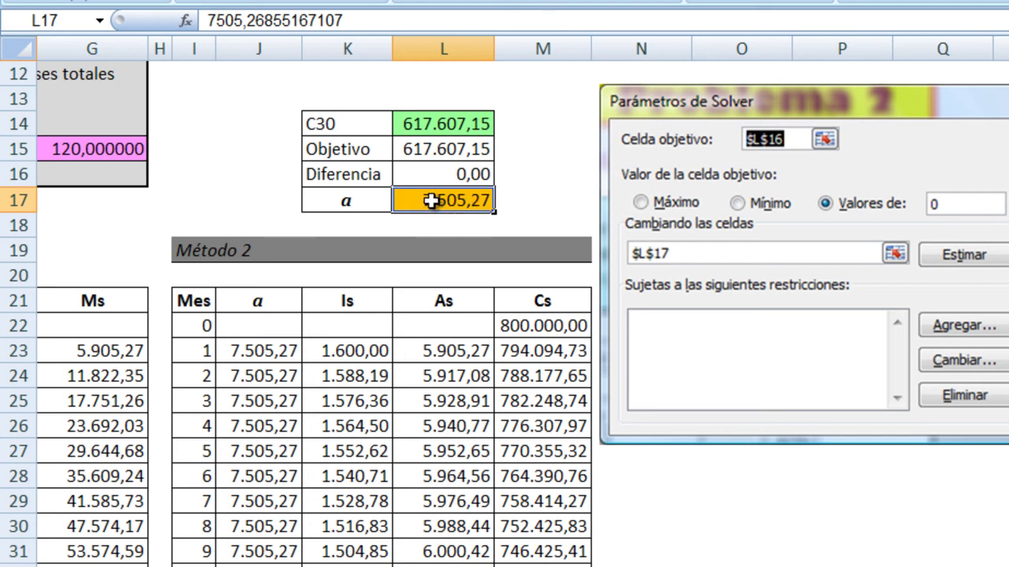
pyautogui.write('5000')
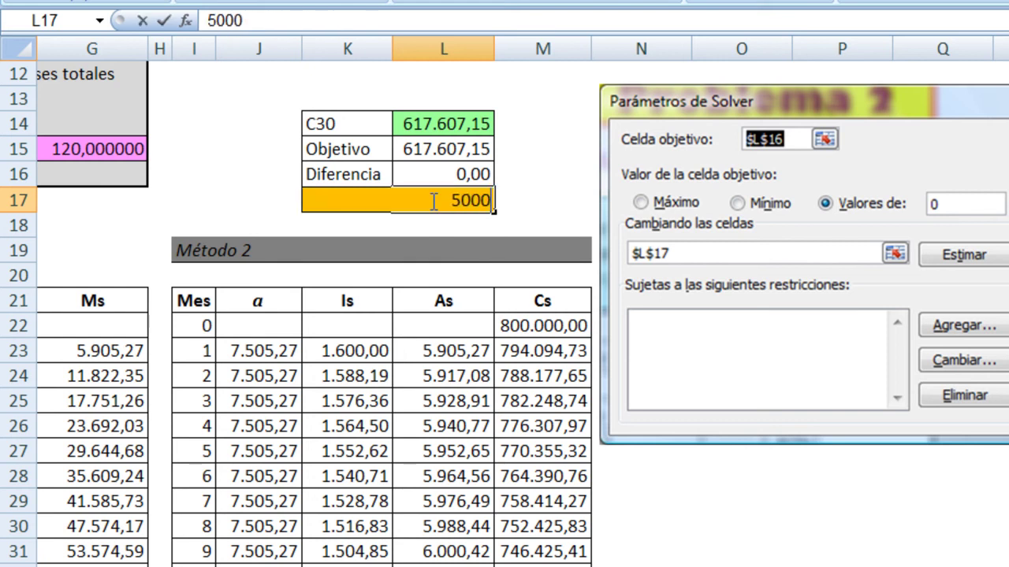
pyautogui.press('Return')
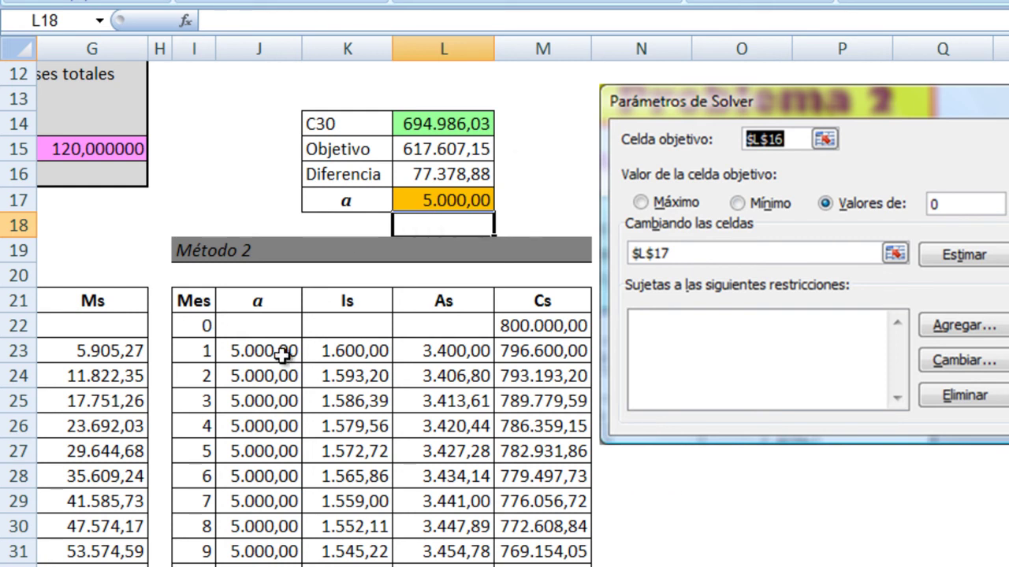
# Compare the month-30 outstanding capital in the Método 2 table, cell M52, with the one in the first table.
pyautogui.scroll(-5, 417, 376)
pyautogui.scroll(-4, 418, 376)
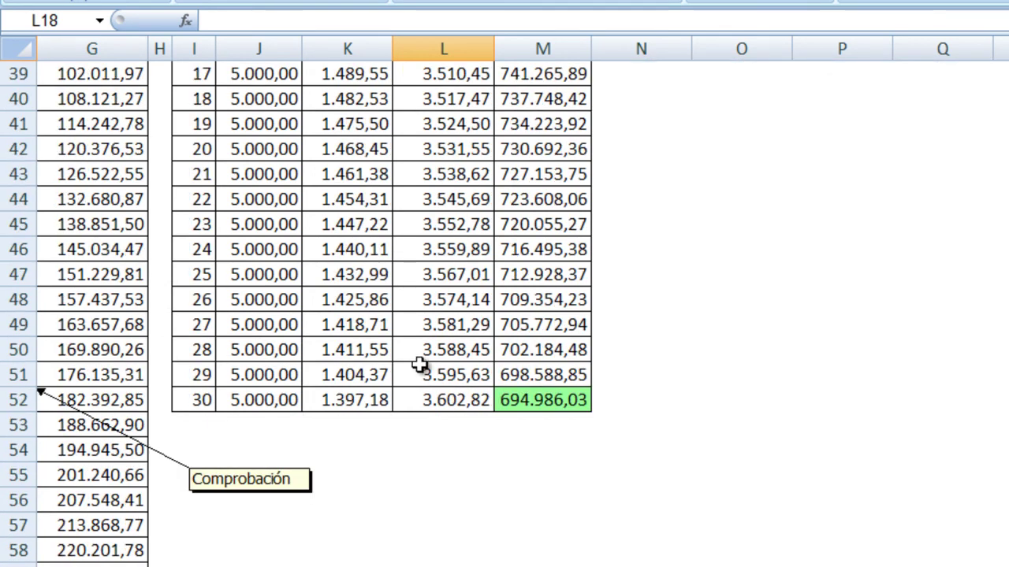
pyautogui.click(536, 402)
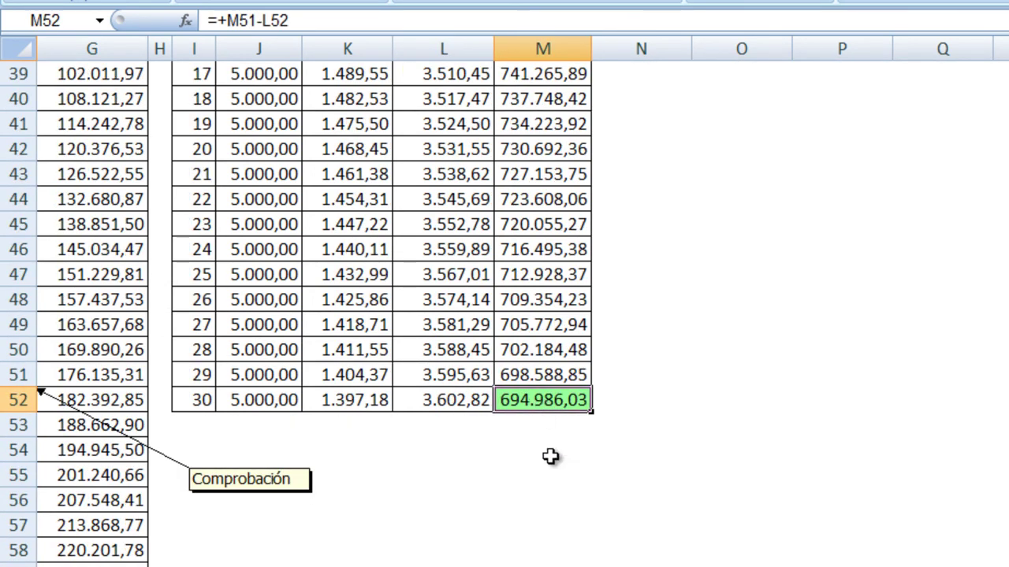
pyautogui.scroll(1, 620, 386)
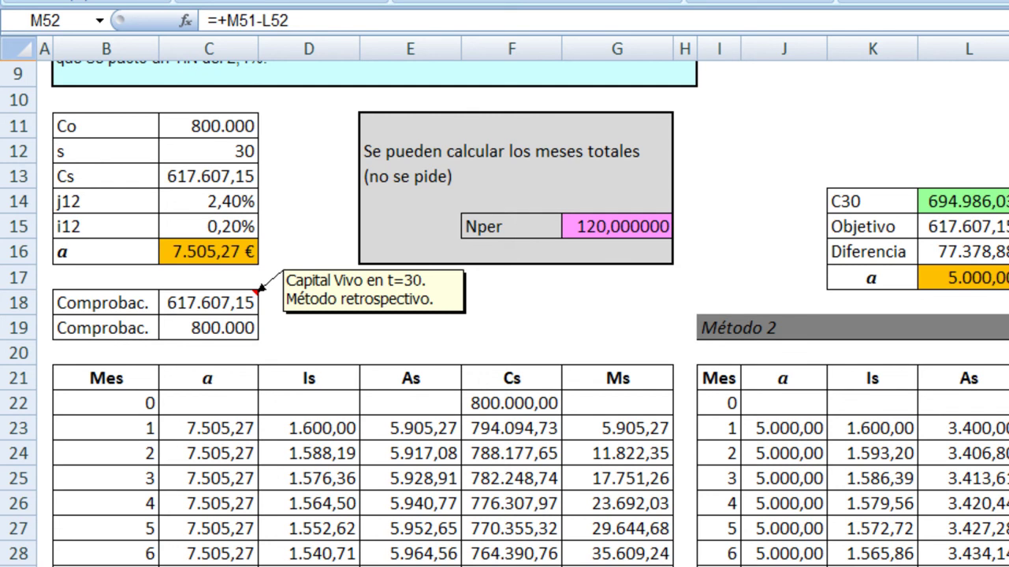
pyautogui.hscroll(3, 522, 314)
pyautogui.scroll(-2, 574, 529)
pyautogui.scroll(-9, 573, 528)
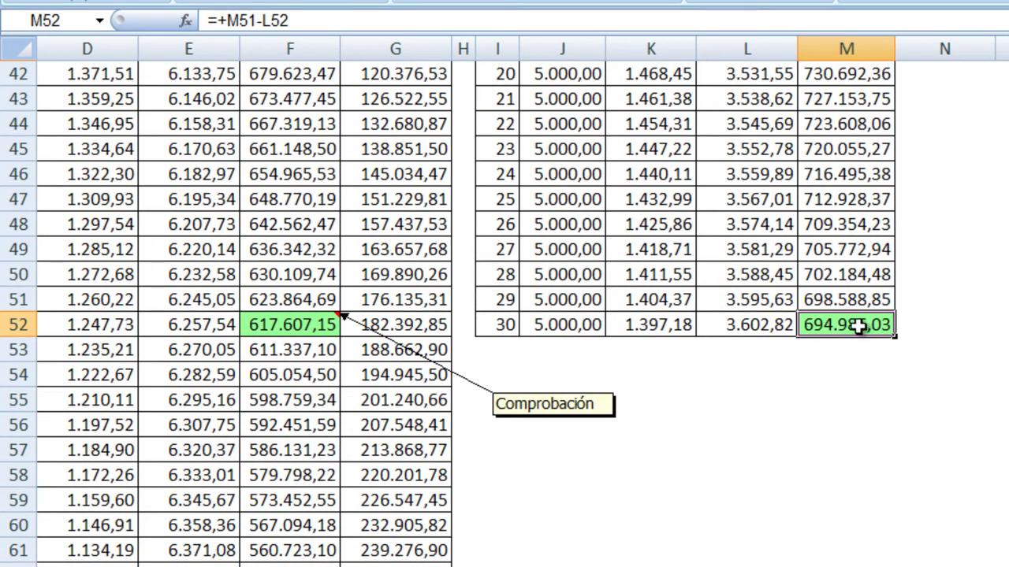
pyautogui.scroll(11, 857, 325)
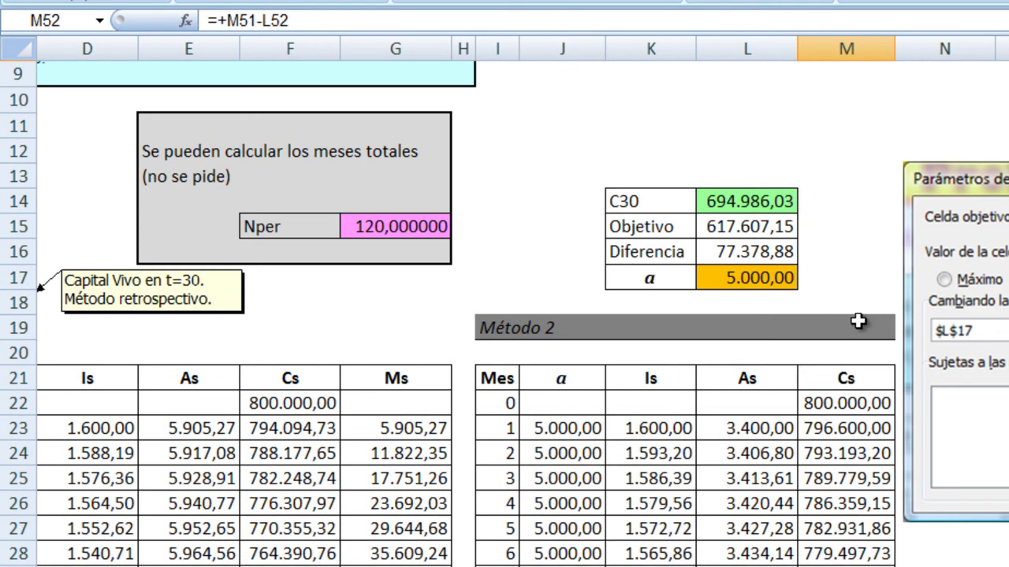
# Check the C30, Objetivo and Diferencia cells L14 to L16, tracing C30 to the last row of the Método 2 table.
pyautogui.click(744, 201)
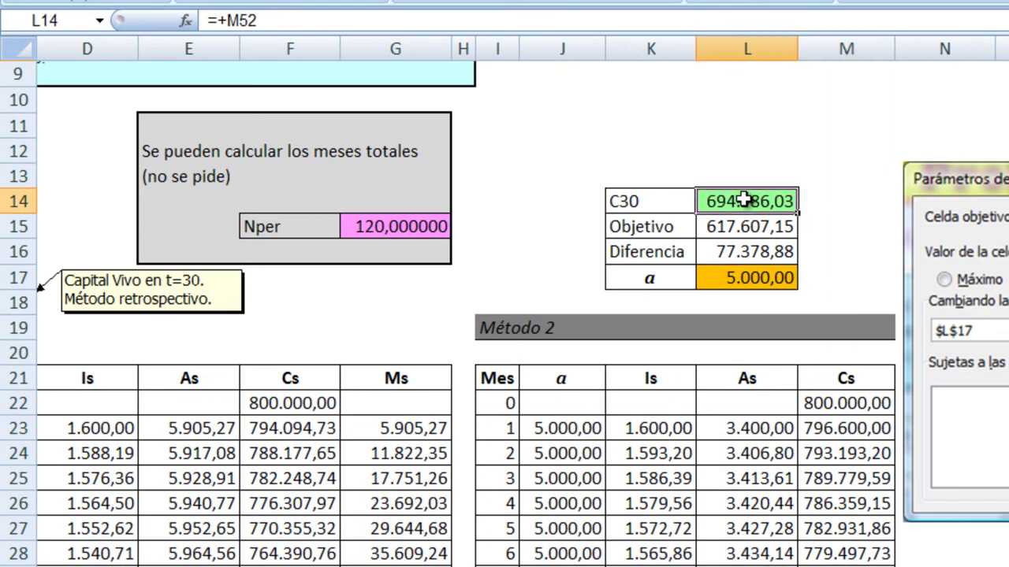
pyautogui.scroll(-4, 953, 554)
pyautogui.scroll(-6, 950, 555)
pyautogui.scroll(11, 836, 355)
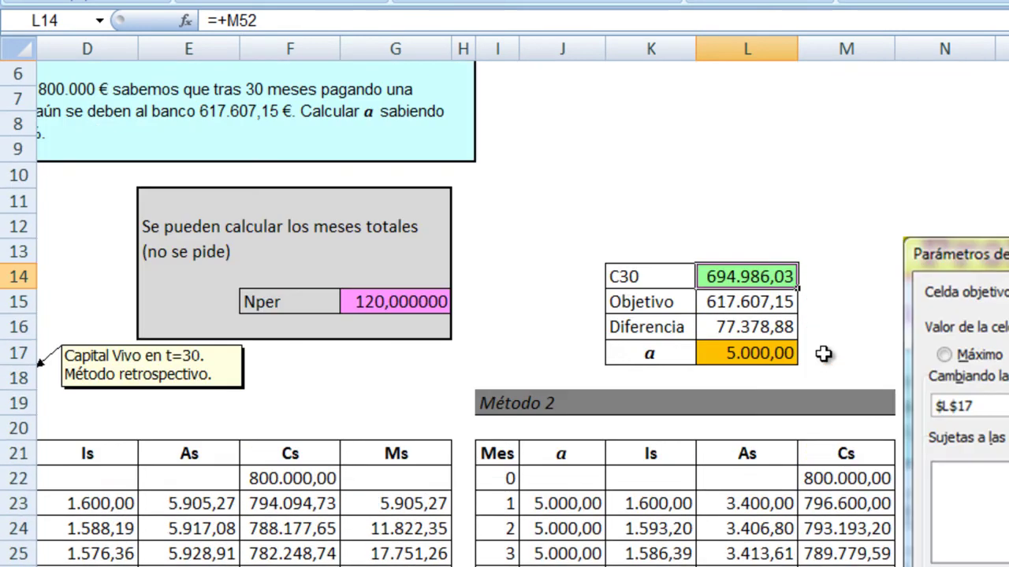
pyautogui.click(768, 304)
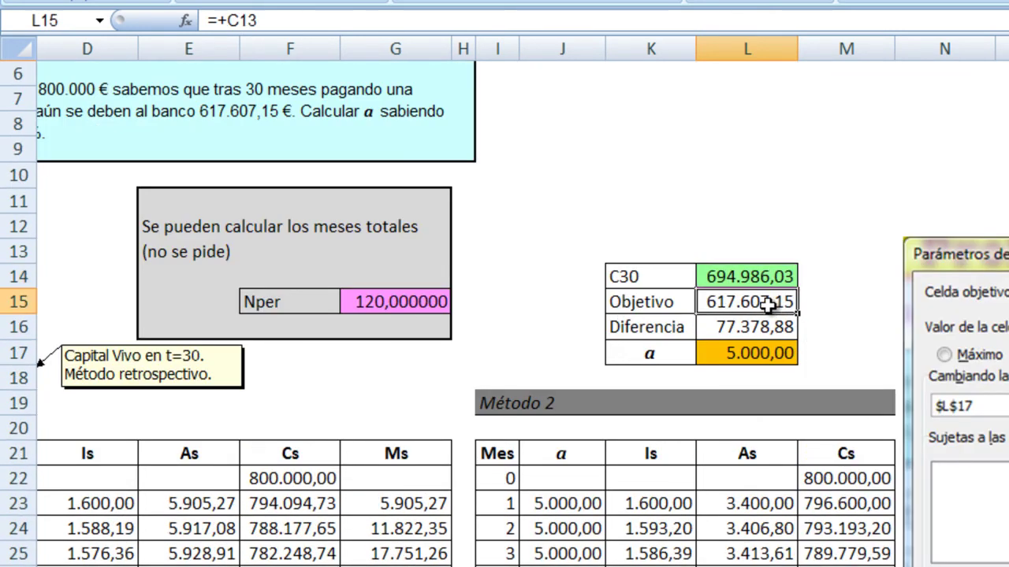
pyautogui.click(754, 330)
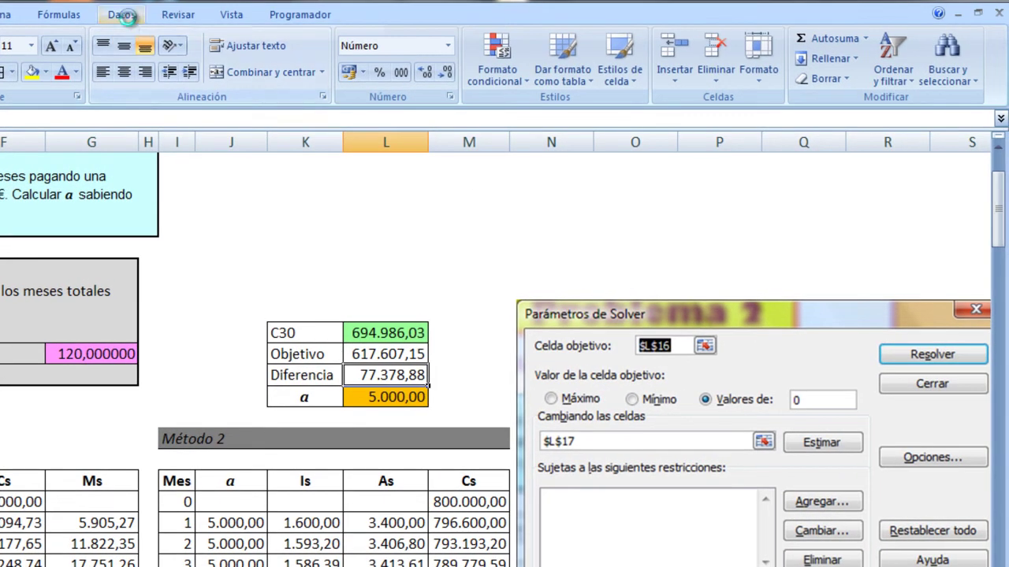
# Configure Solver with target cell $L$16 at a value of 0 by changing cell $L$17.
pyautogui.click(123, 15)
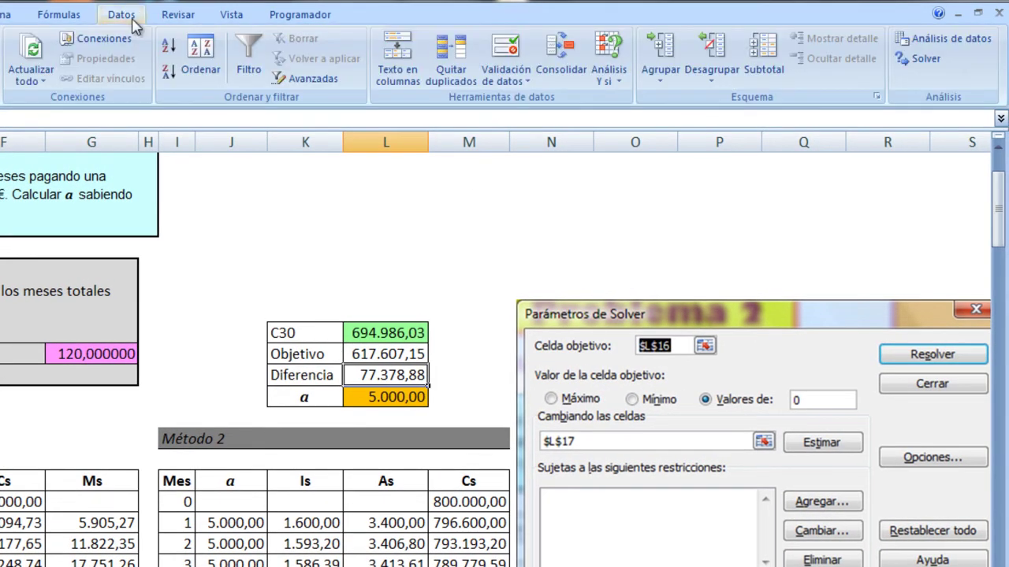
pyautogui.click(918, 59)
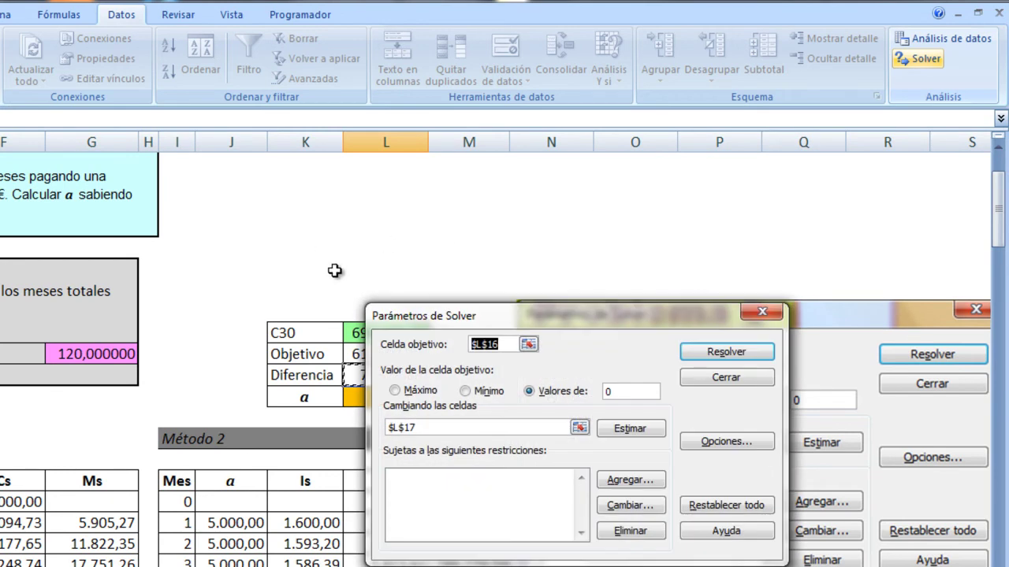
pyautogui.moveTo(514, 319); pyautogui.dragTo(615, 206)
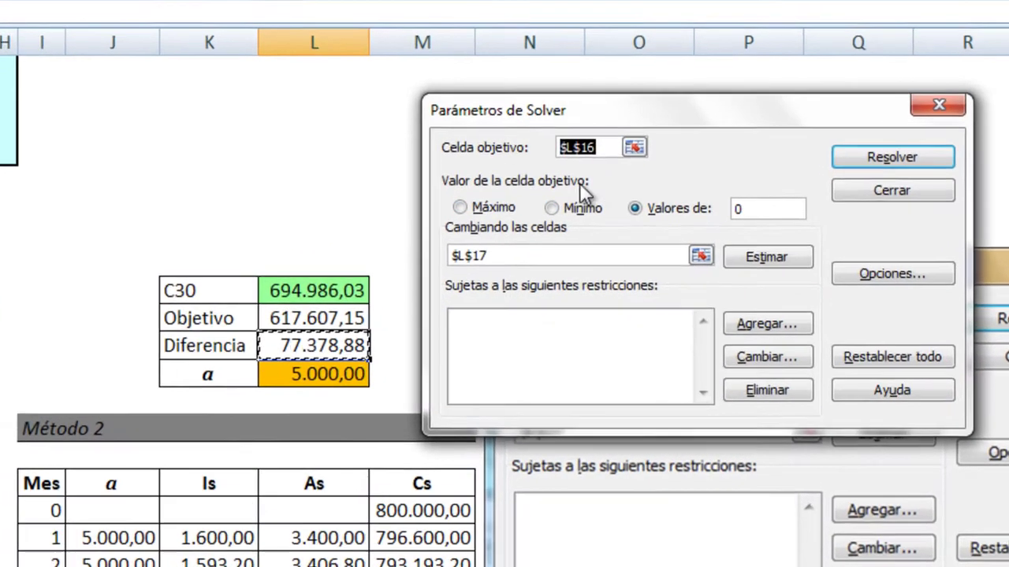
pyautogui.click(294, 346)
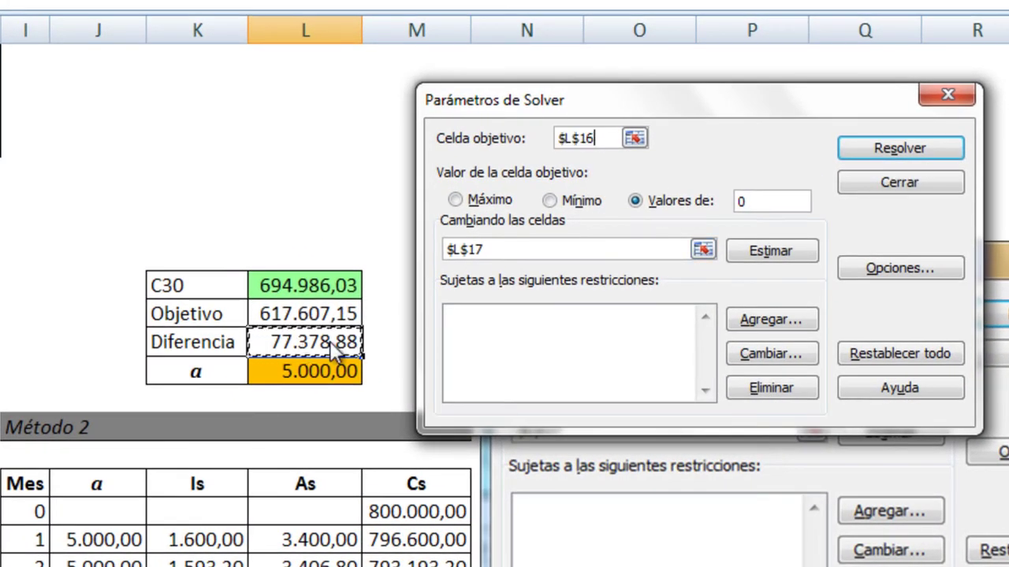
pyautogui.click(756, 204)
pyautogui.click(506, 248)
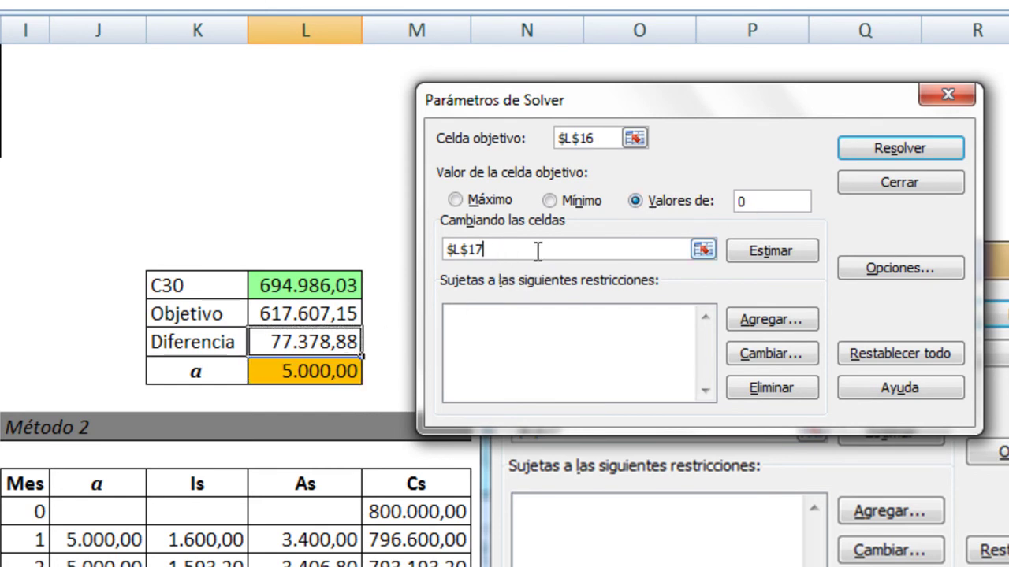
pyautogui.moveTo(530, 246); pyautogui.dragTo(411, 253)
pyautogui.click(287, 378)
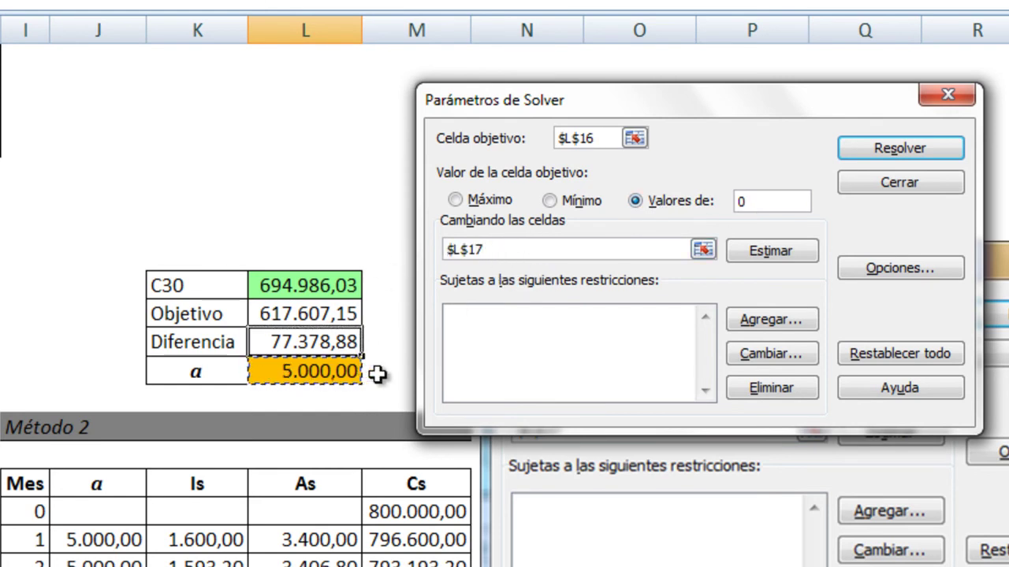
# Run Solver, keep its solution in the sheet, and return to cell A1.
pyautogui.click(868, 146)
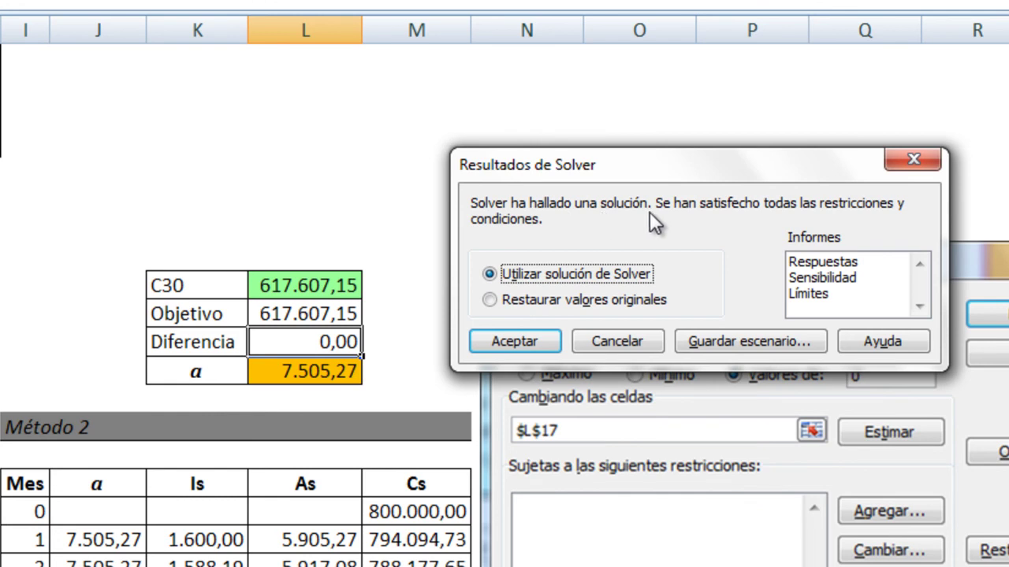
pyautogui.click(508, 342)
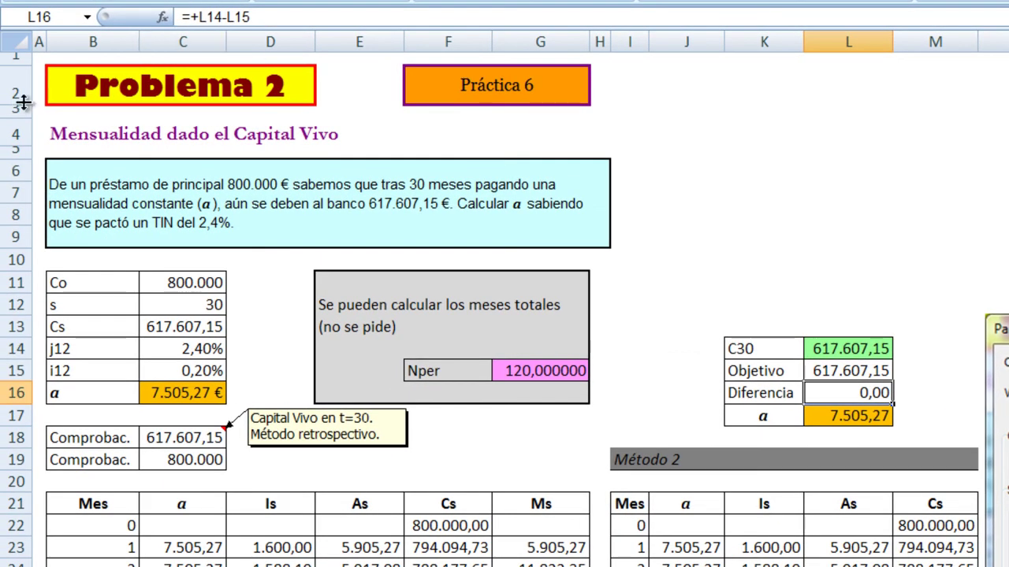
pyautogui.click(41, 60)
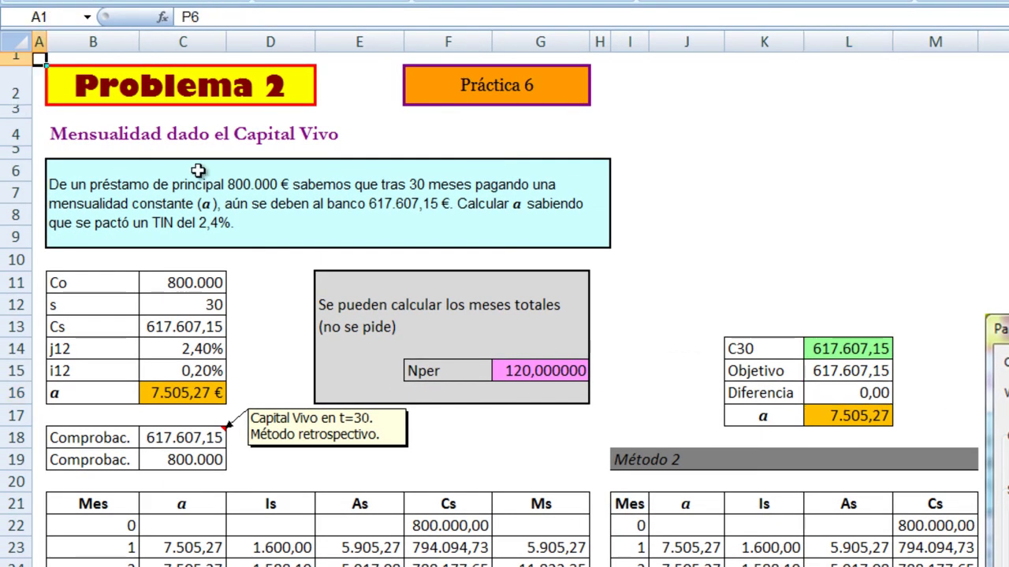